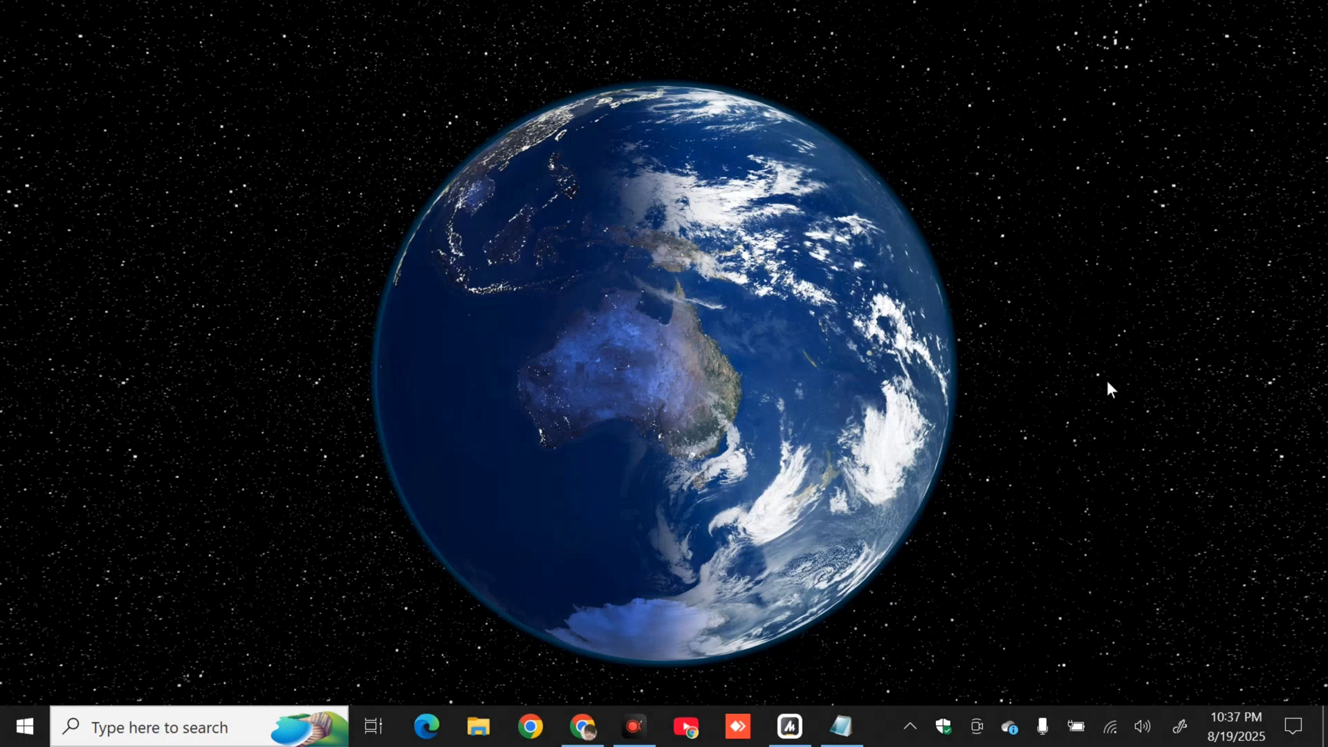
# - Search 'trouble', open Troubleshoot settings and go to Additional troubleshooters
pyautogui.click(249, 723)
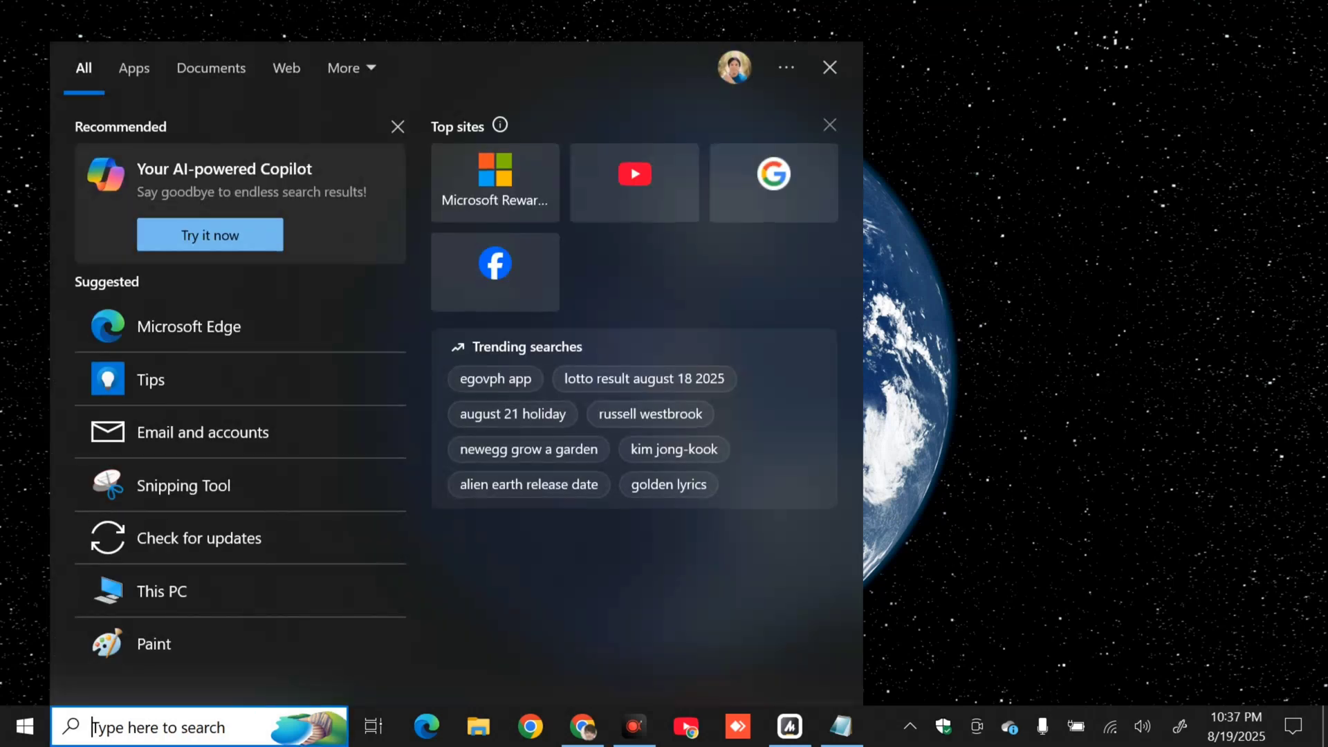
pyautogui.write('trouble')
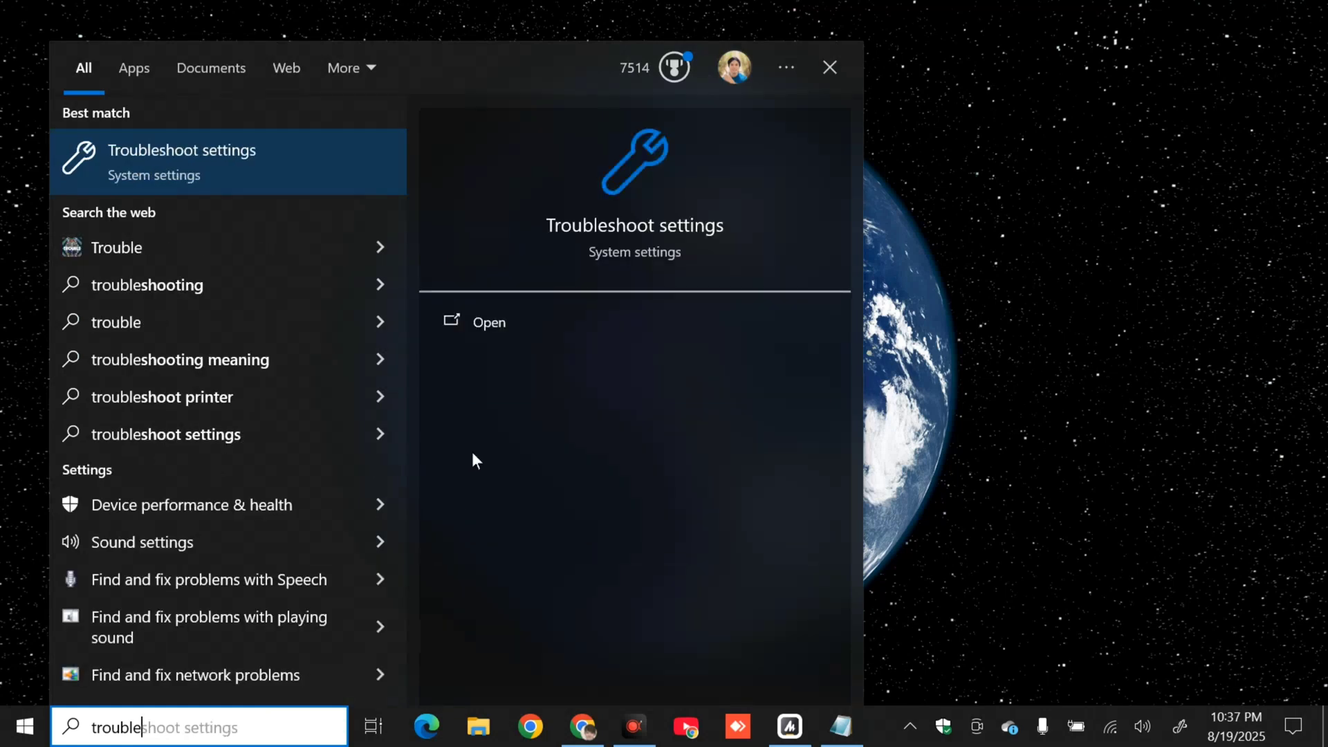
pyautogui.click(489, 323)
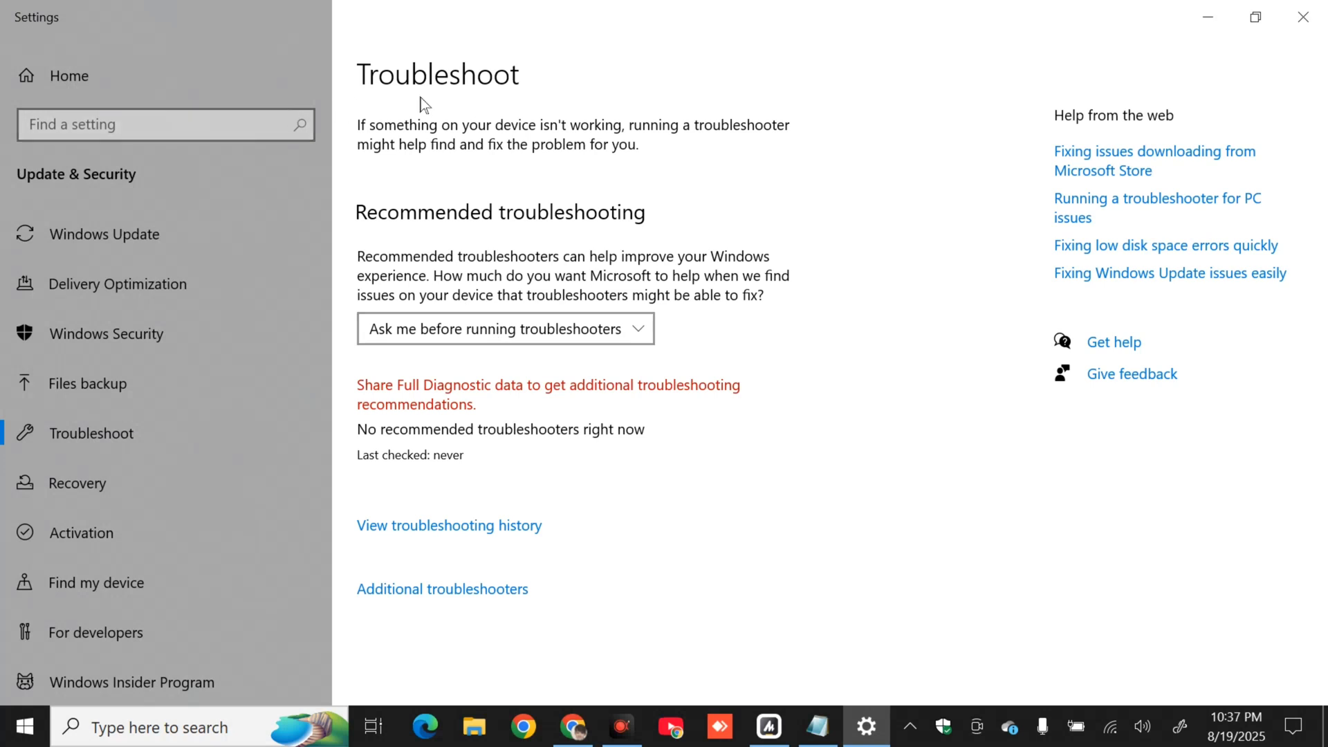
pyautogui.click(465, 596)
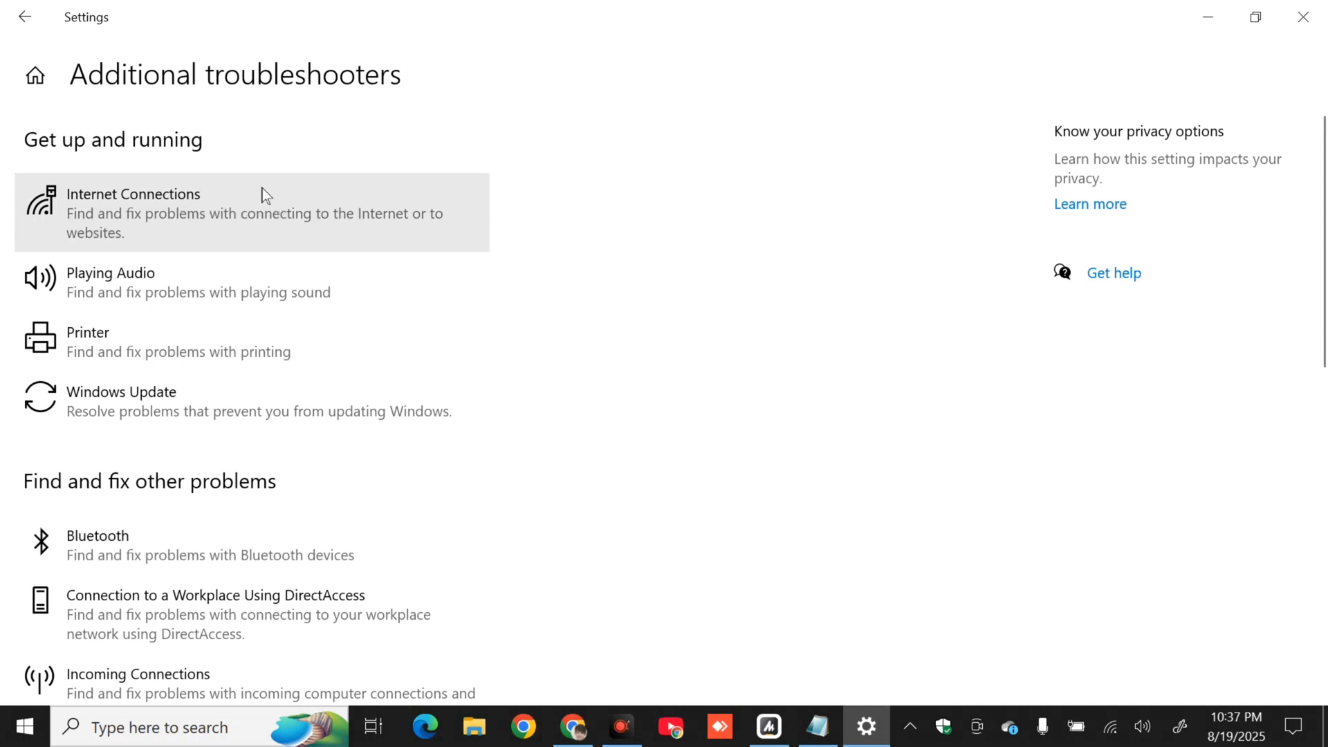
# - Run the Internet Connections troubleshooter, try 'Help me connect to a specific web page', then cancel
pyautogui.click(180, 217)
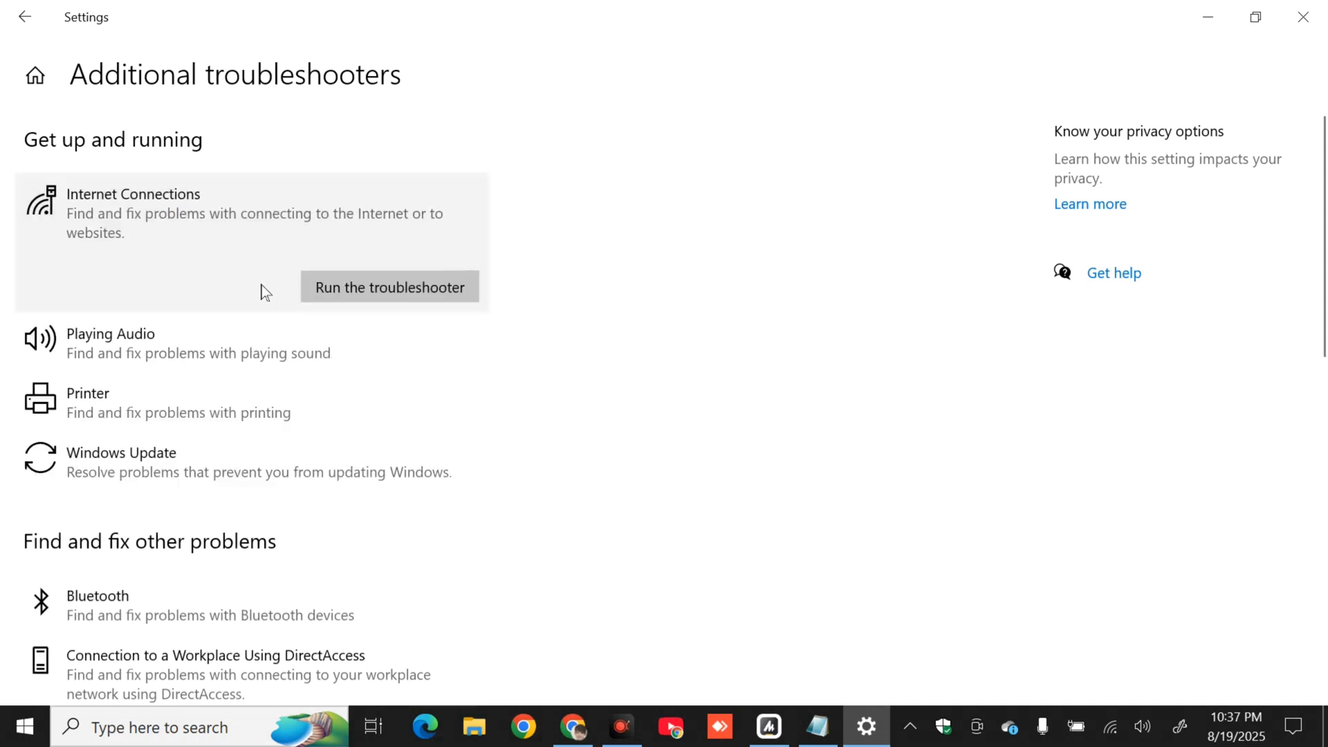
pyautogui.click(403, 297)
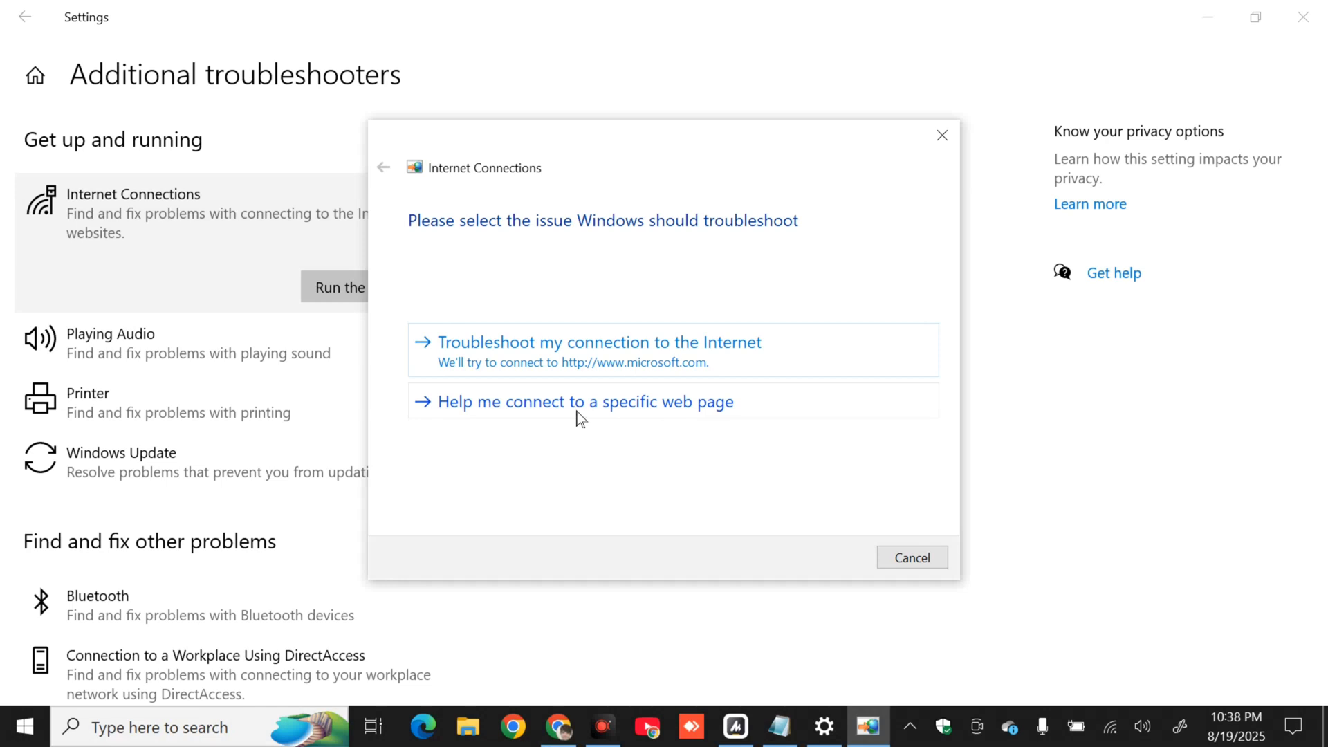
pyautogui.click(608, 406)
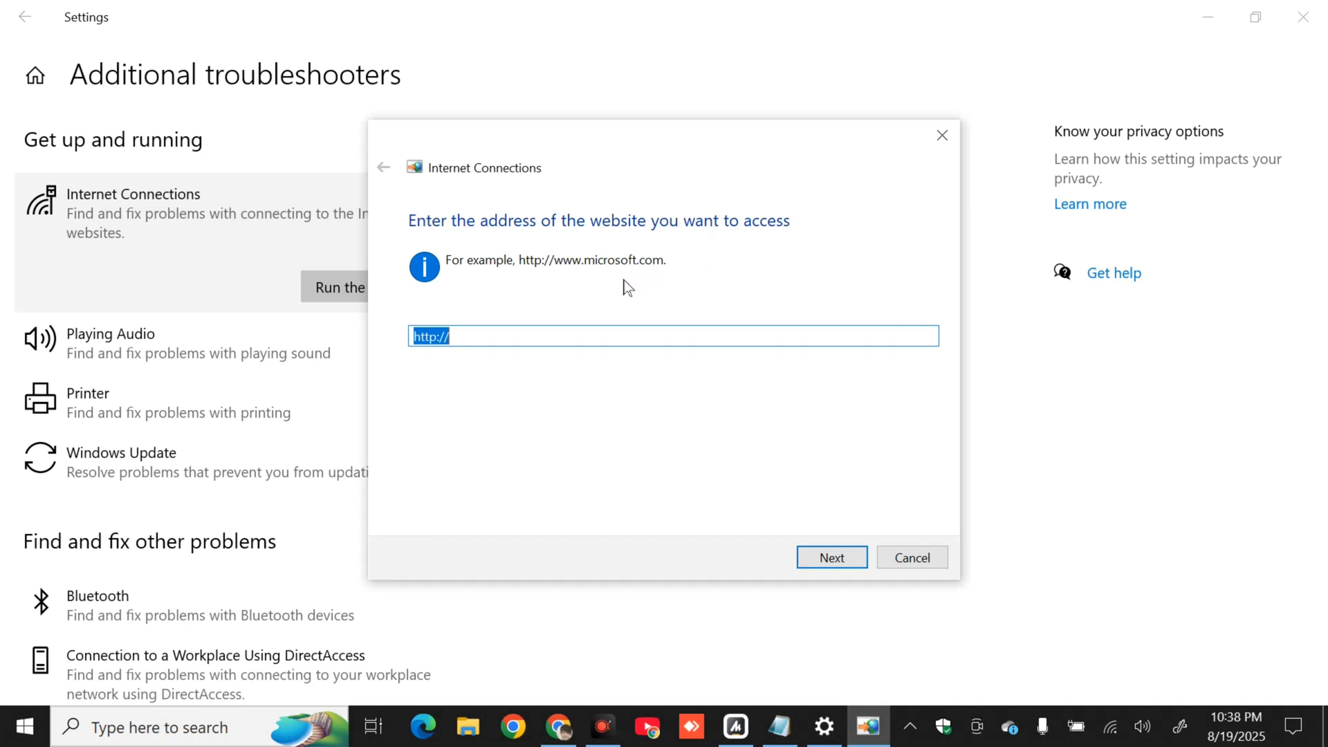
pyautogui.click(593, 339)
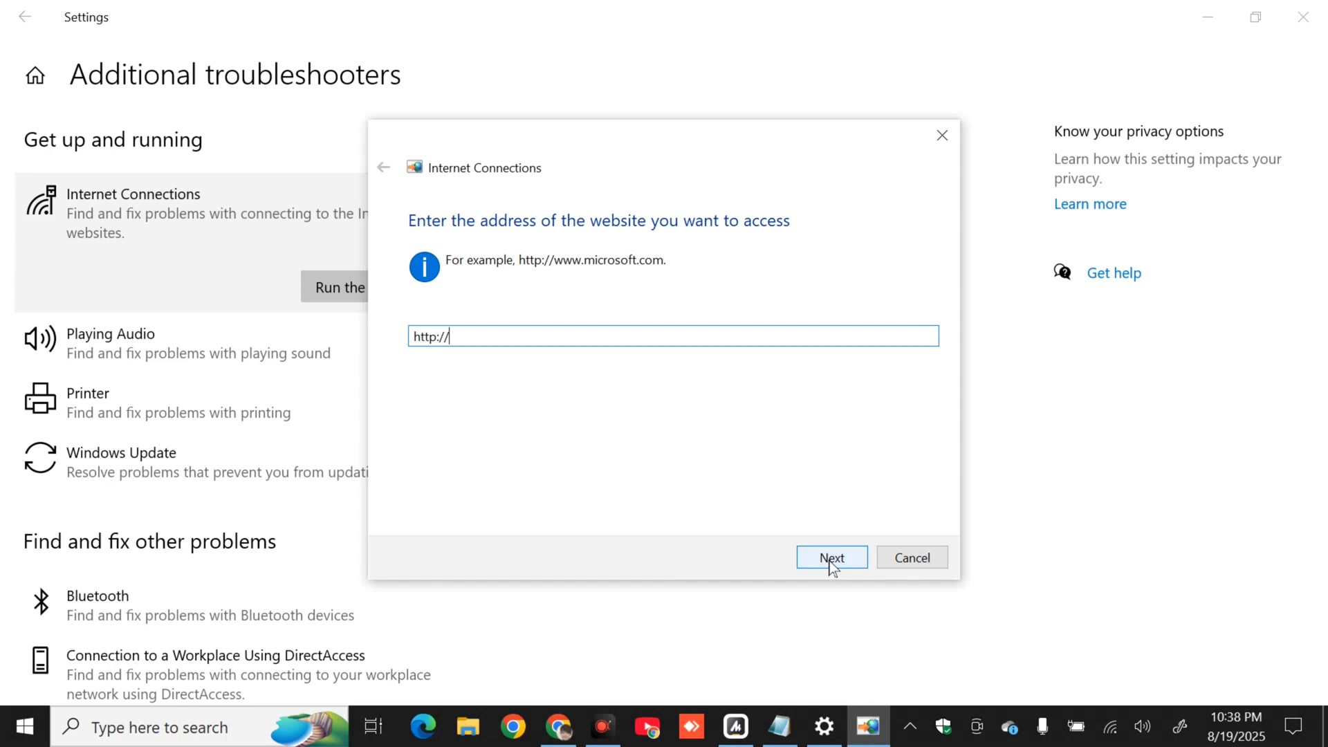
pyautogui.click(921, 561)
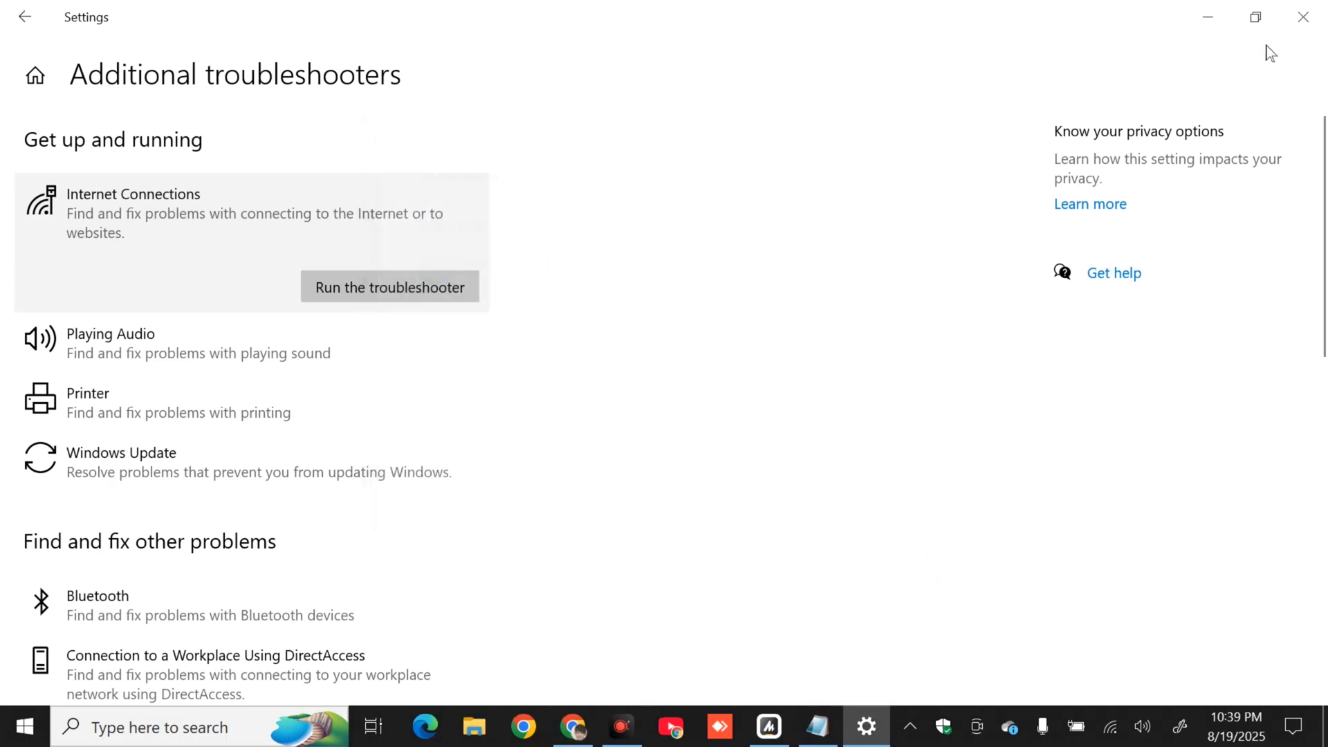
# - Close Settings, open Device Manager from the Start right-click menu and expand Network adapters
pyautogui.click(1303, 16)
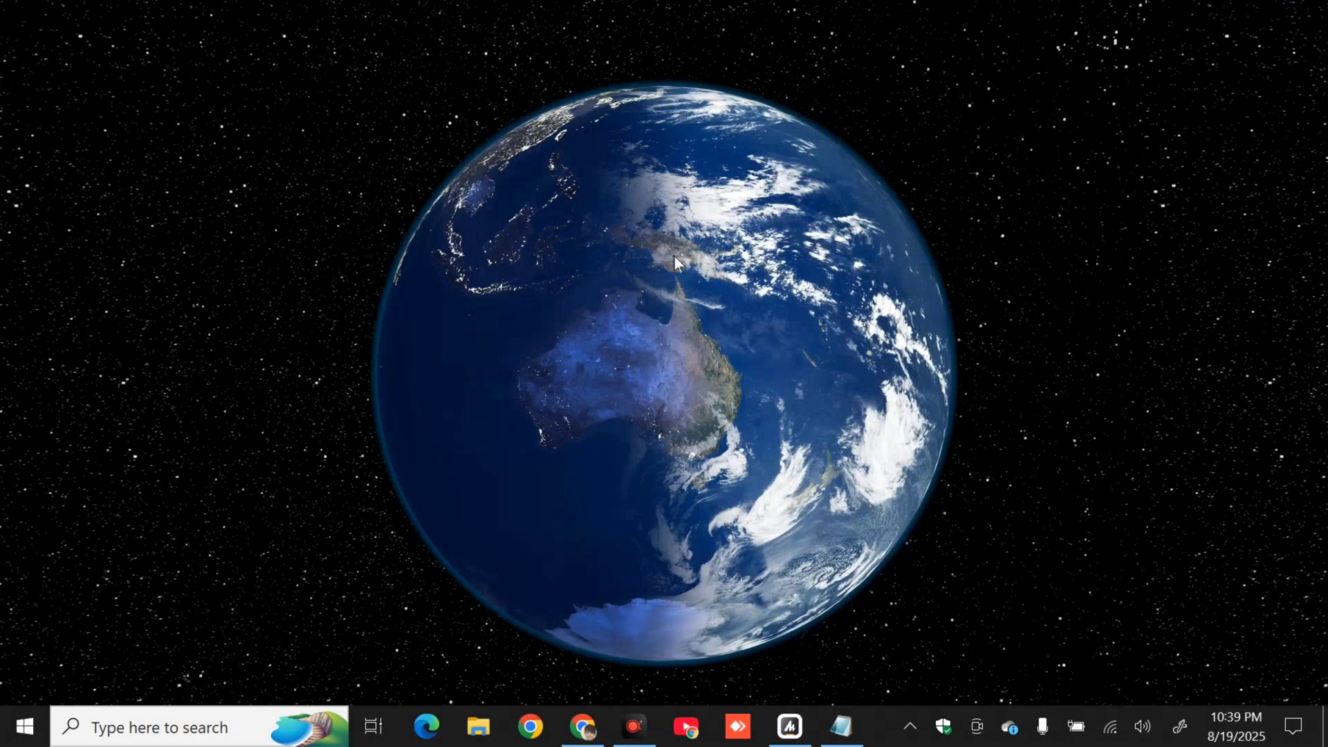
pyautogui.rightClick(28, 727)
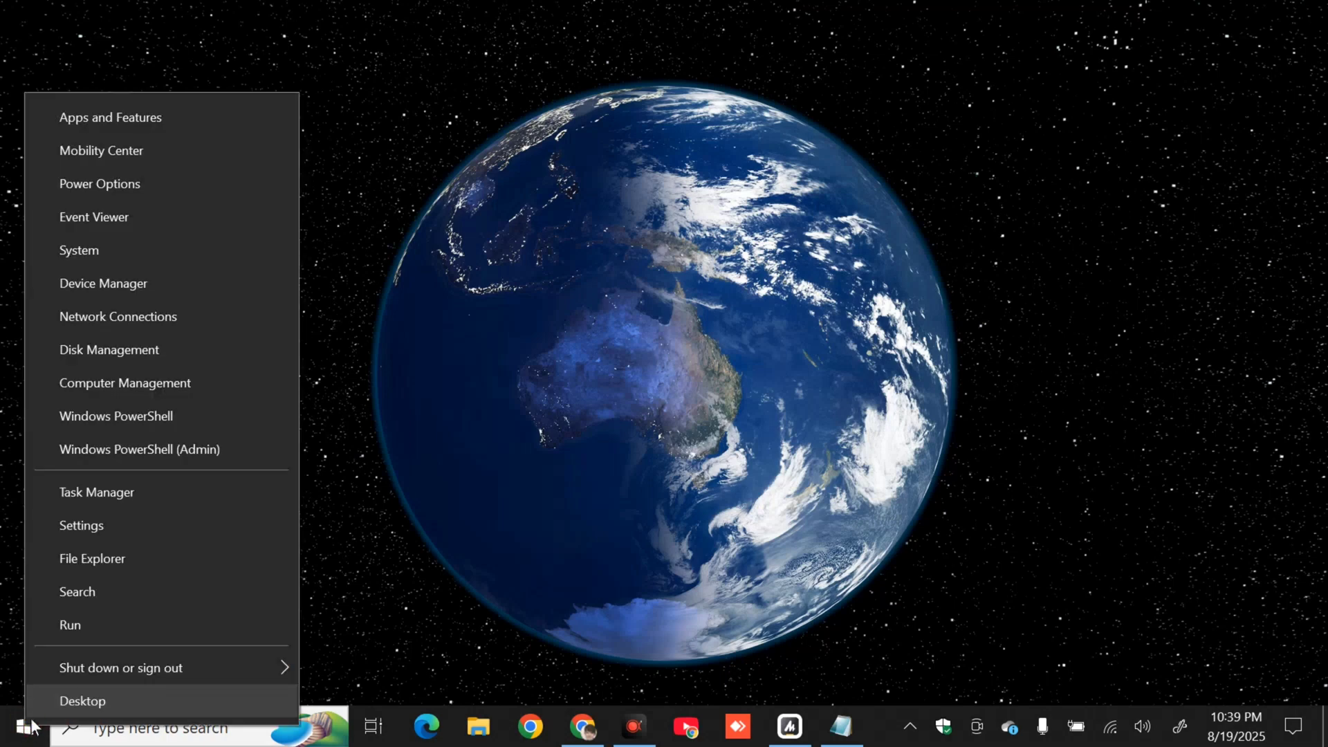
pyautogui.click(109, 283)
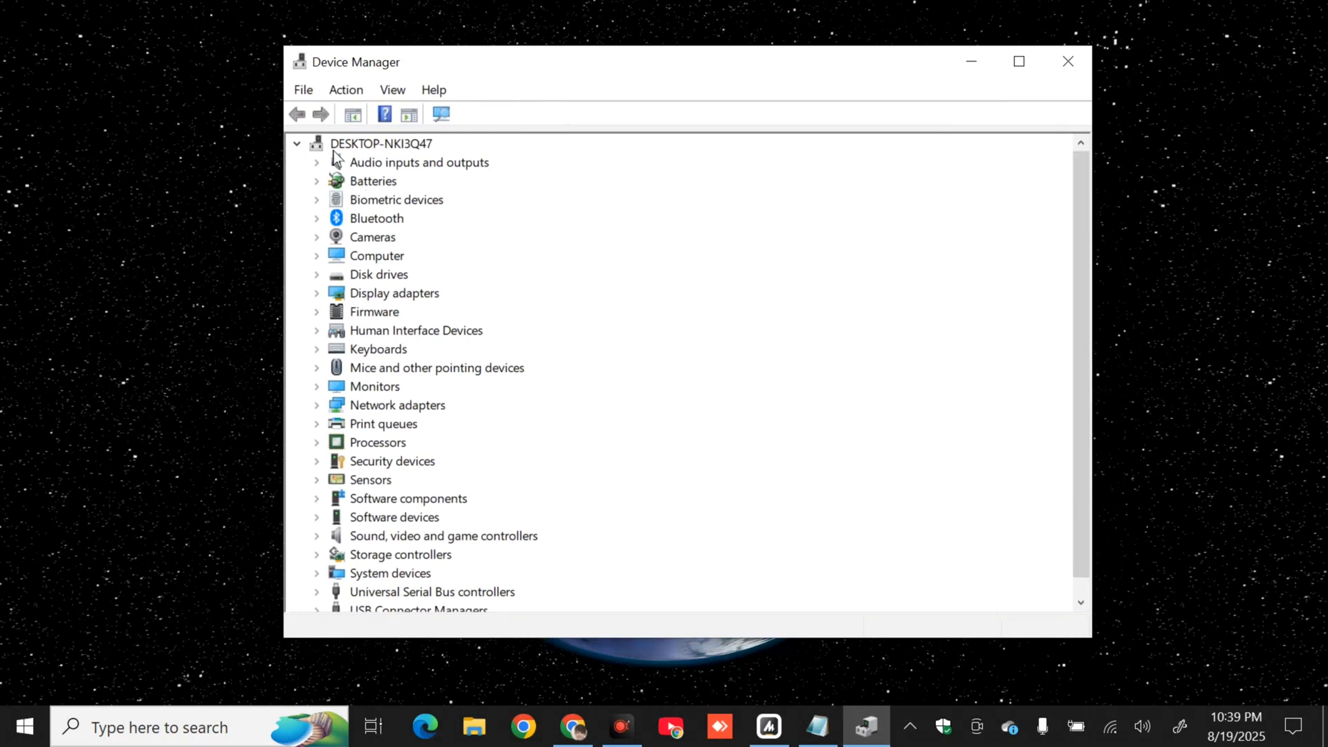
pyautogui.click(317, 406)
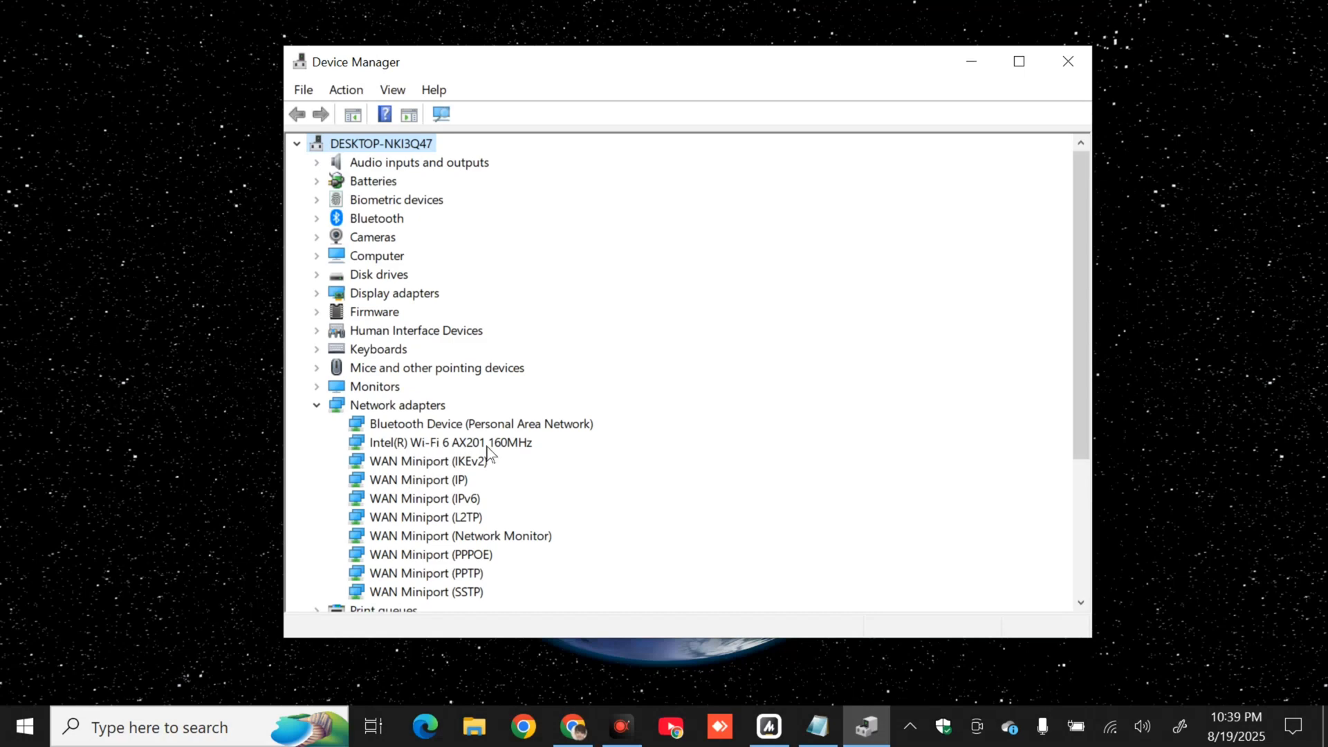
# - Search automatically for an updated Intel Wi-Fi 6 AX201 driver, confirming the best one is installed
pyautogui.click(524, 448)
pyautogui.rightClick(526, 449)
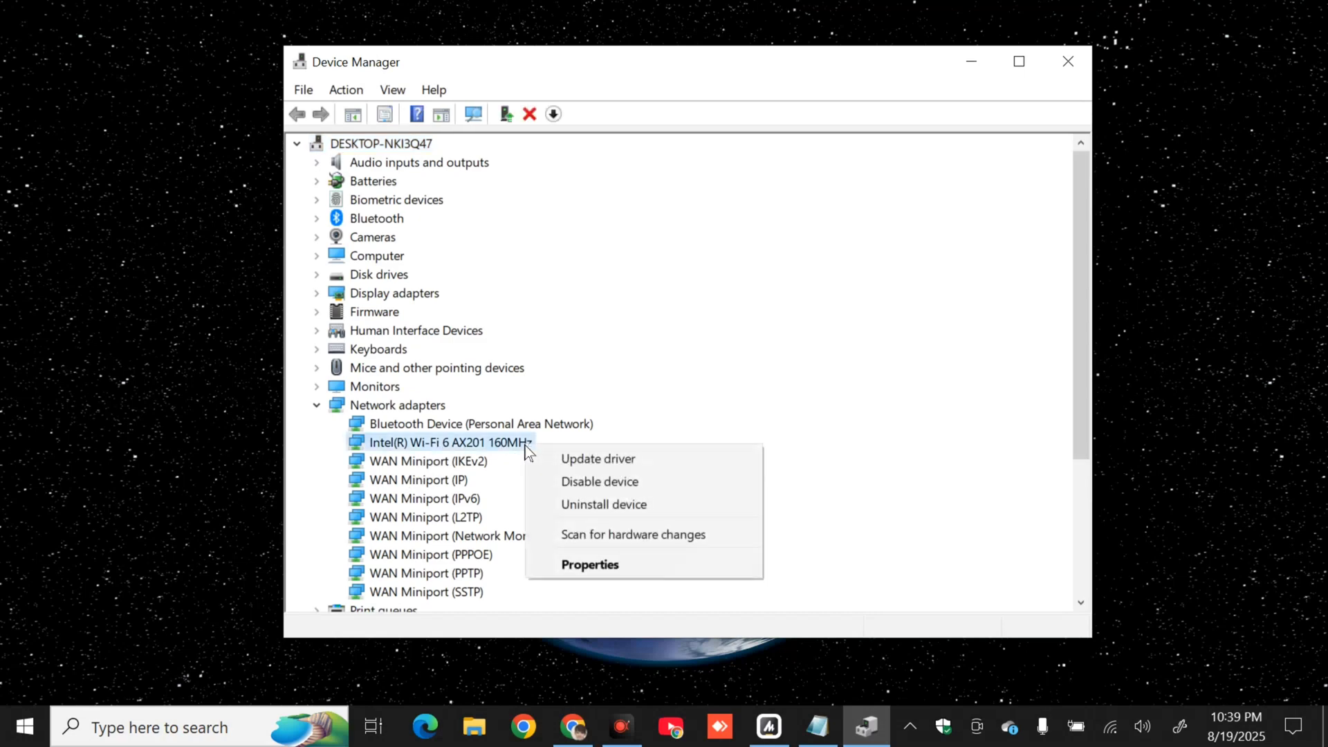
pyautogui.click(611, 461)
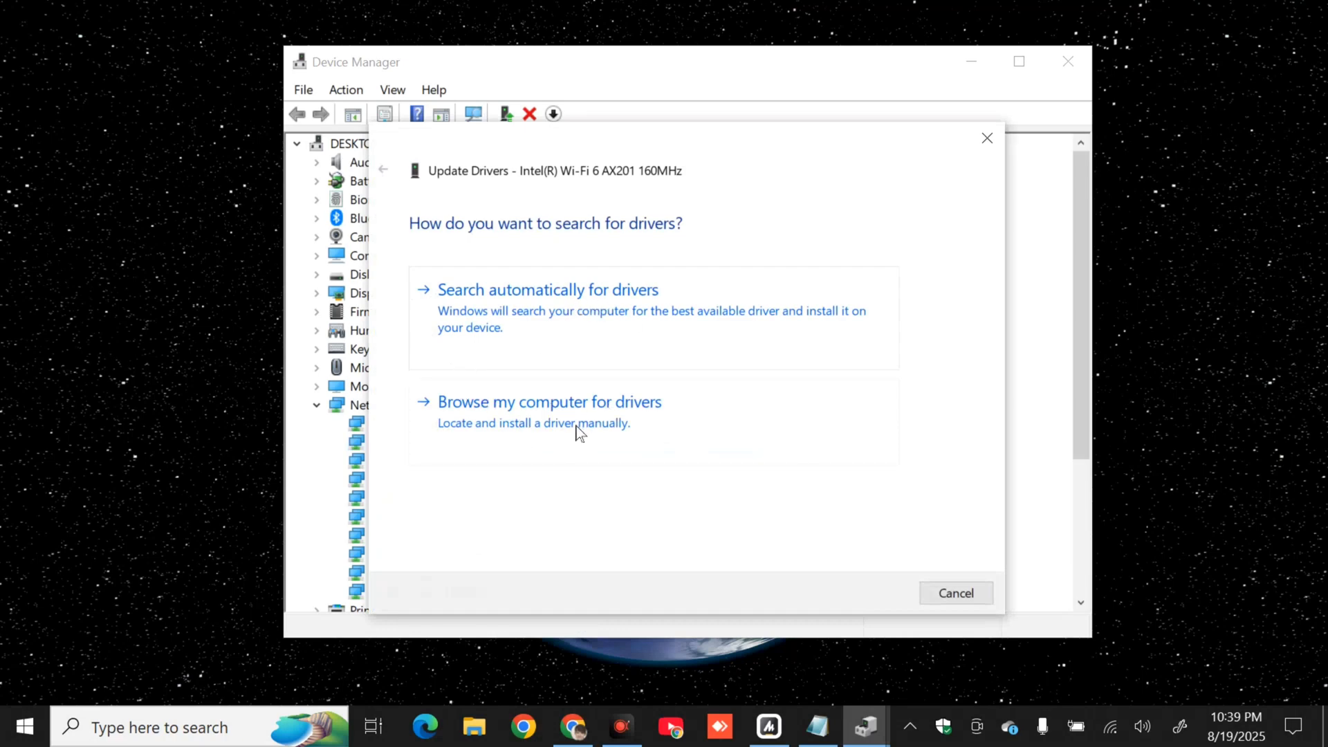
pyautogui.click(561, 312)
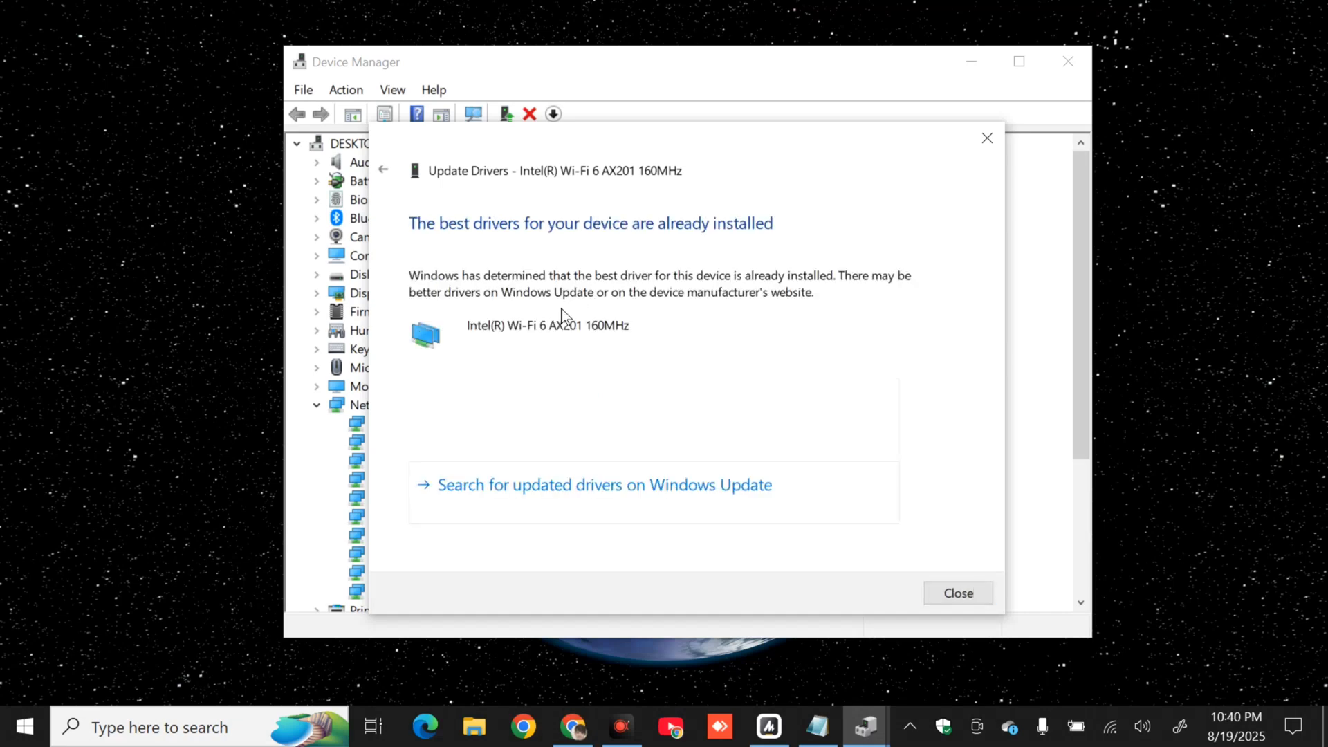
pyautogui.click(988, 138)
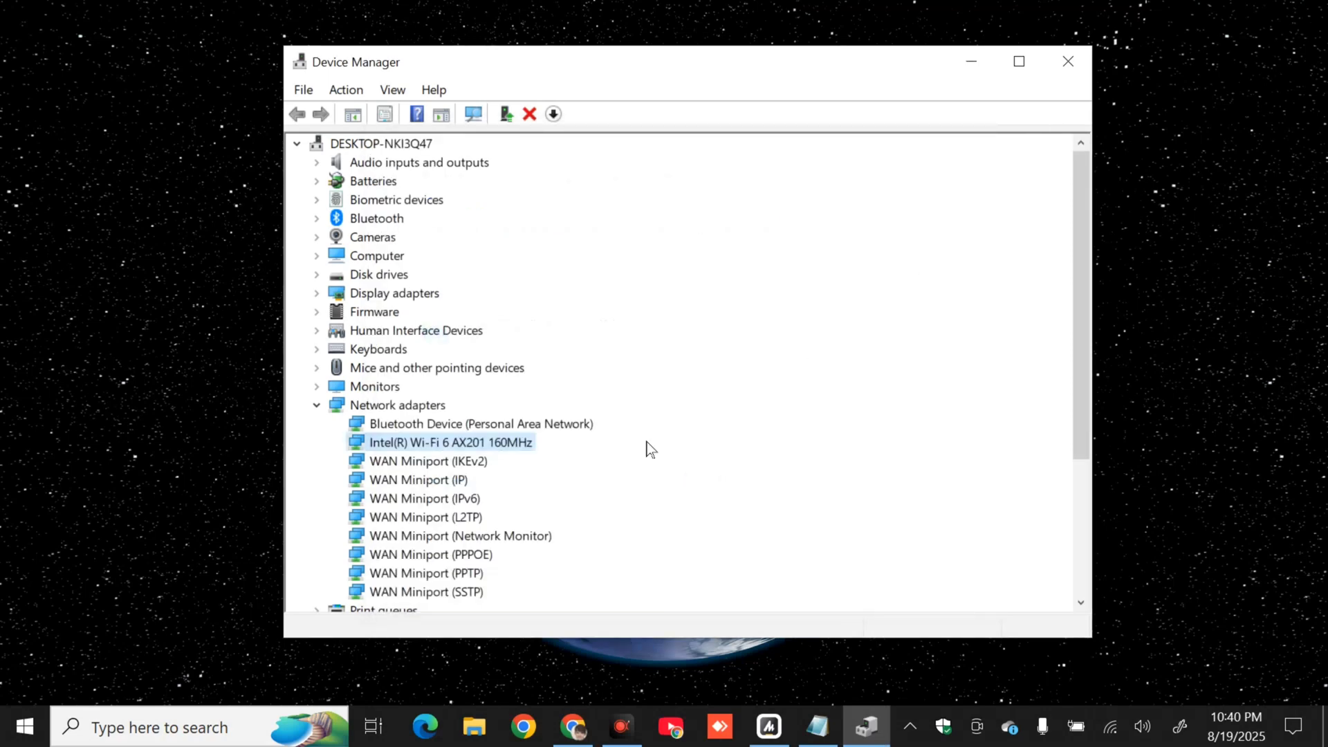
# - Review the Wi-Fi adapter's Driver tab (Intel 22.40.0.7, 3/3/2021), then close Properties and Device Manager
pyautogui.rightClick(530, 443)
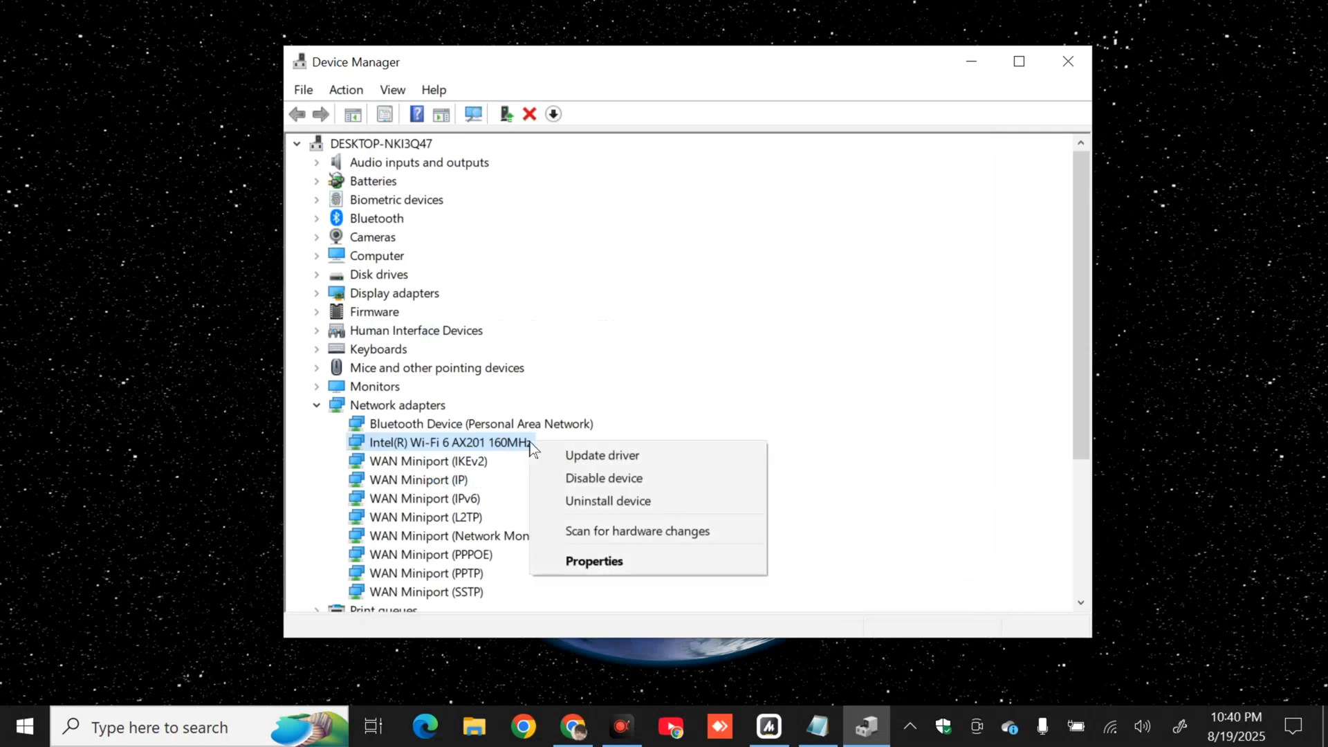
pyautogui.click(607, 563)
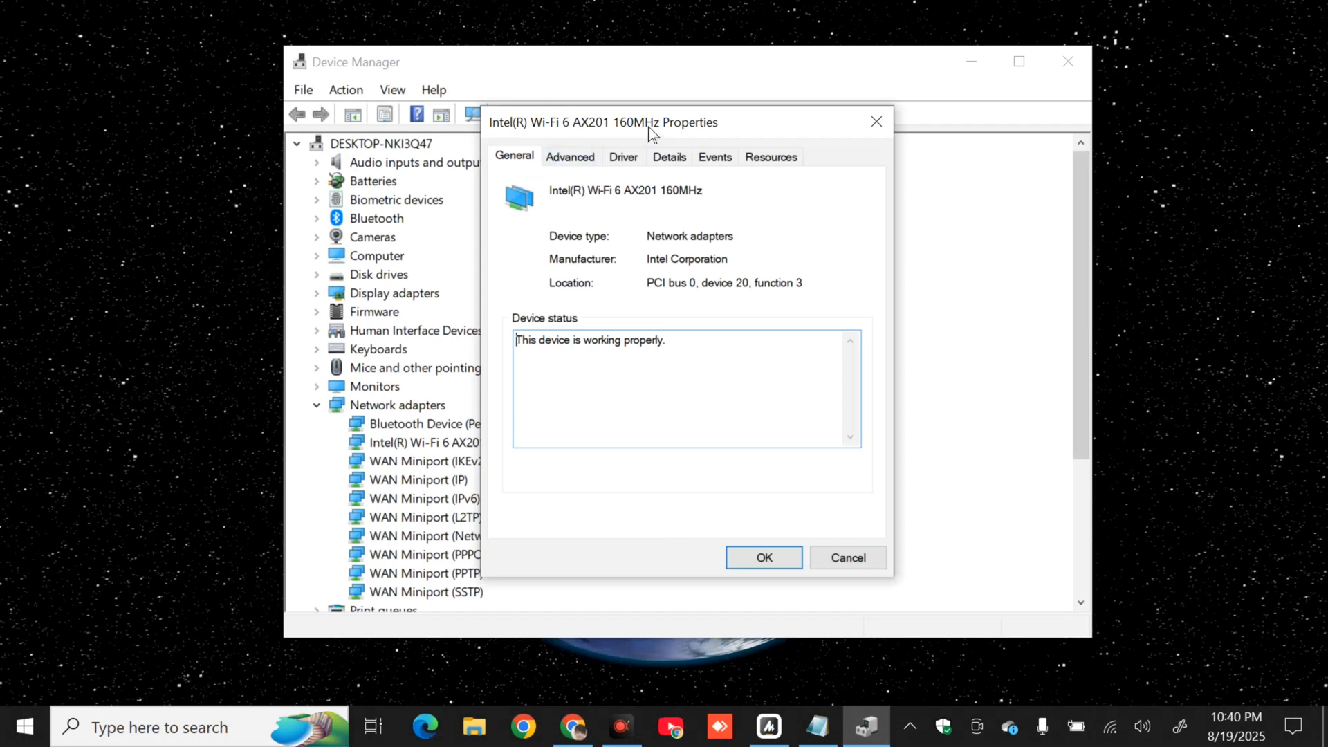
pyautogui.click(626, 160)
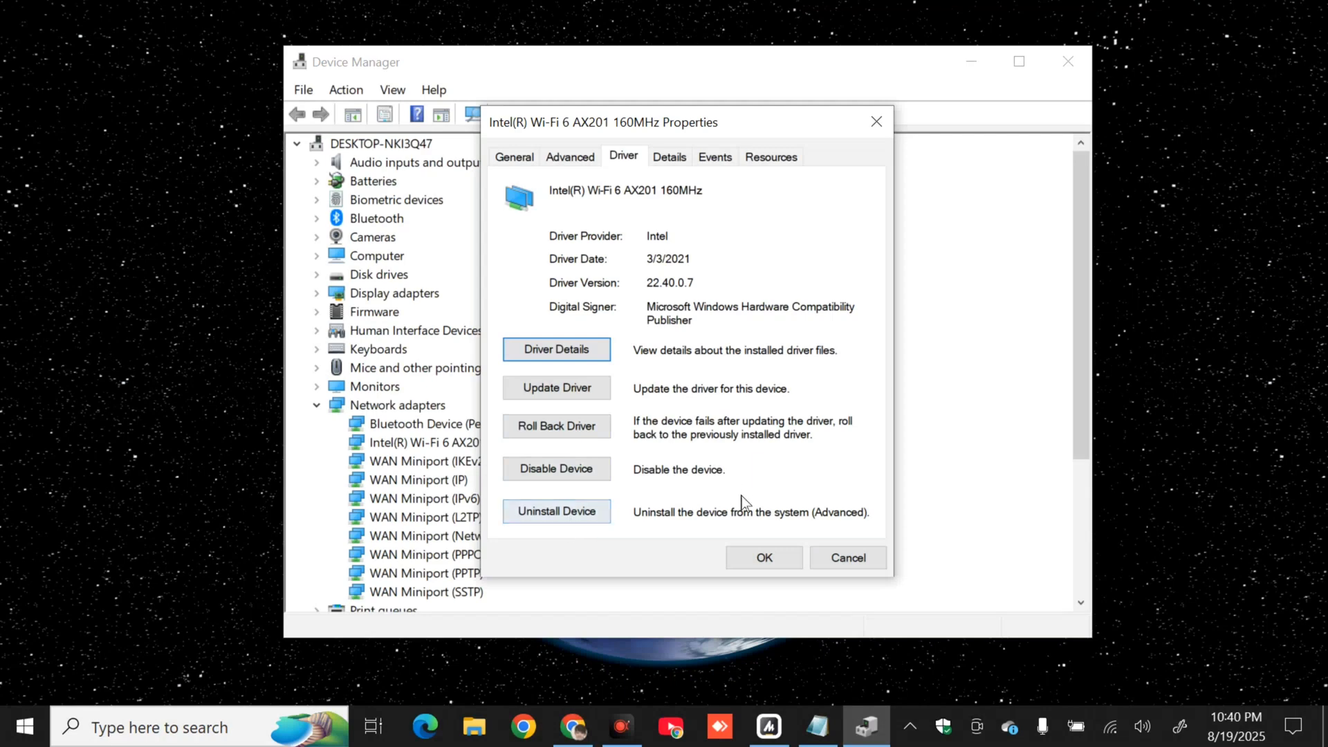
pyautogui.click(842, 561)
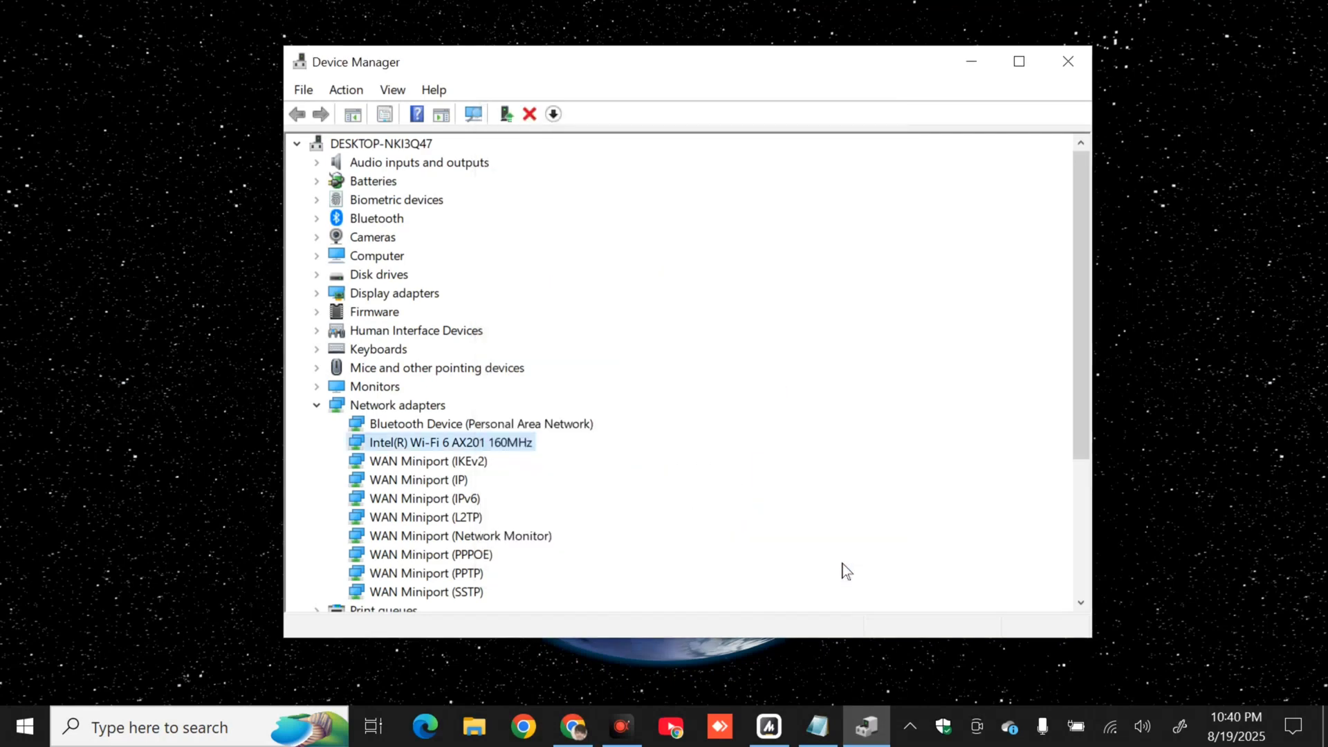
pyautogui.click(1068, 62)
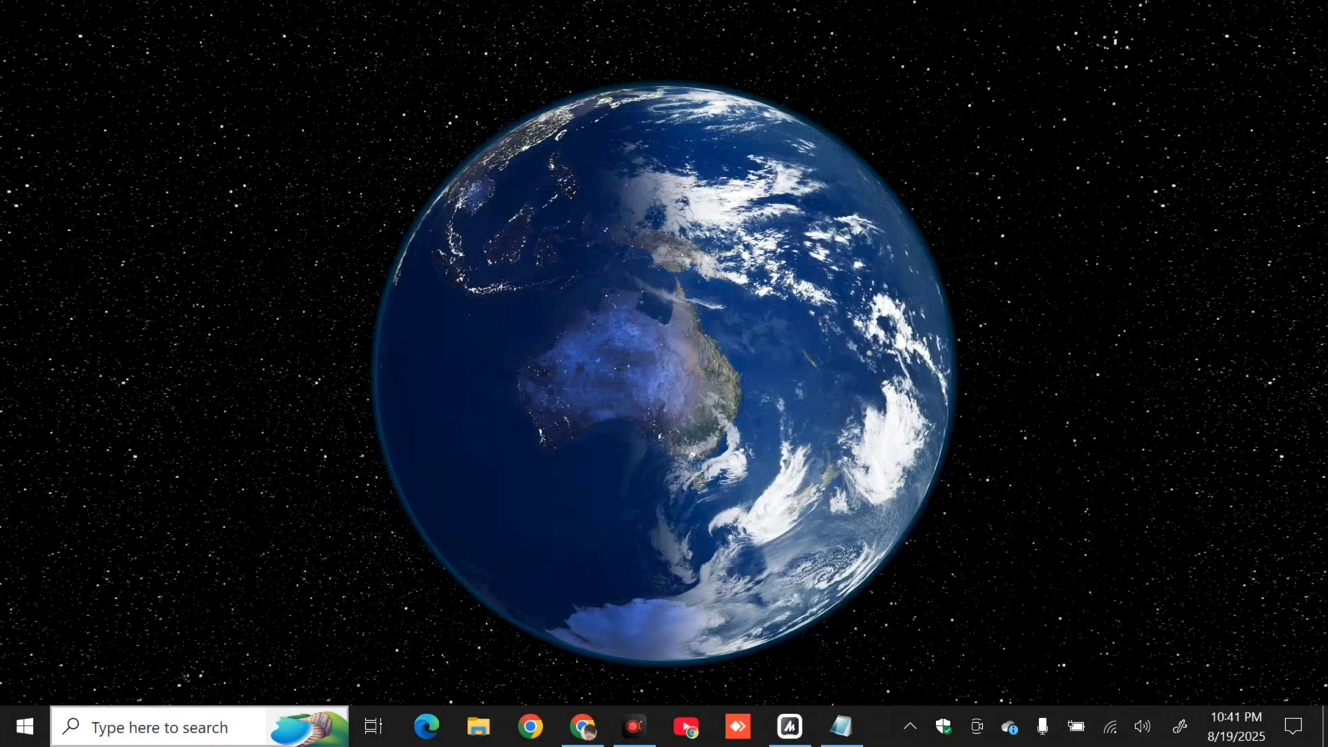
# - Open Command Prompt as administrator and run 'netsh winsock reset'
pyautogui.click(184, 728)
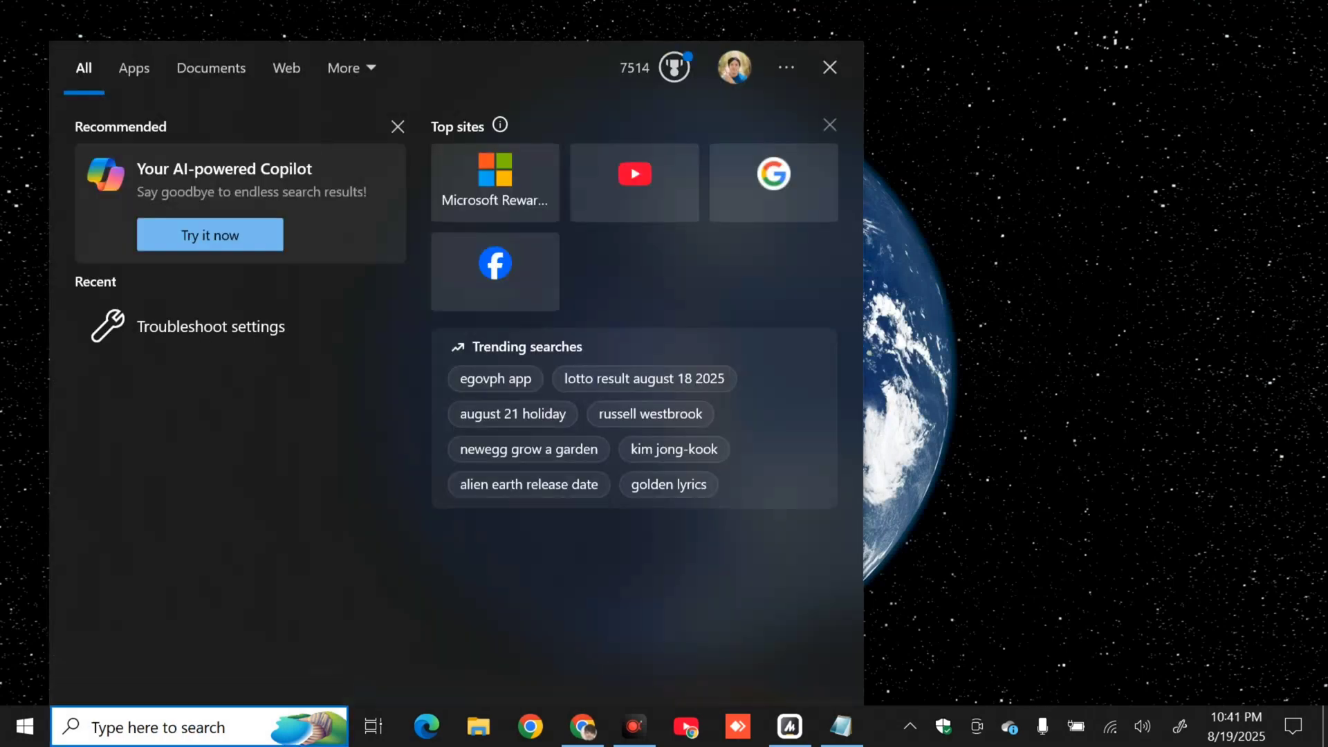
pyautogui.write('cmd')
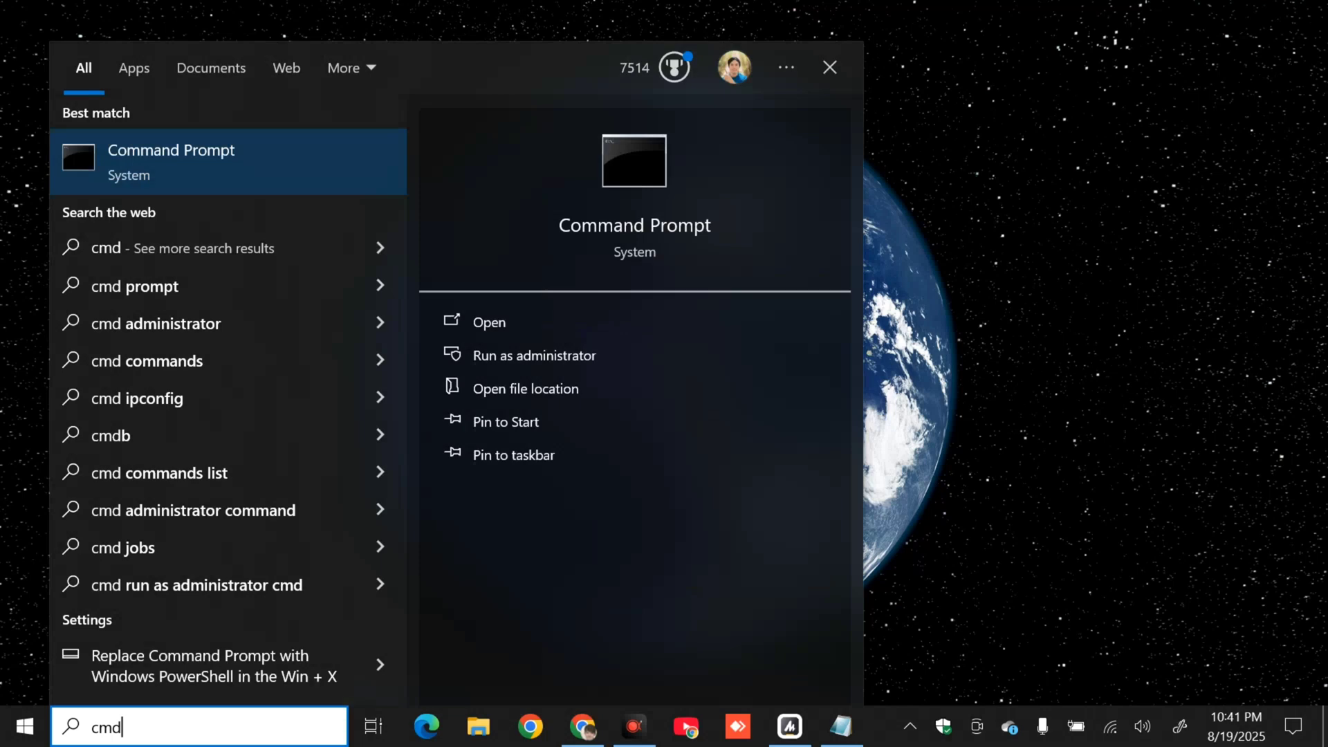
pyautogui.click(551, 357)
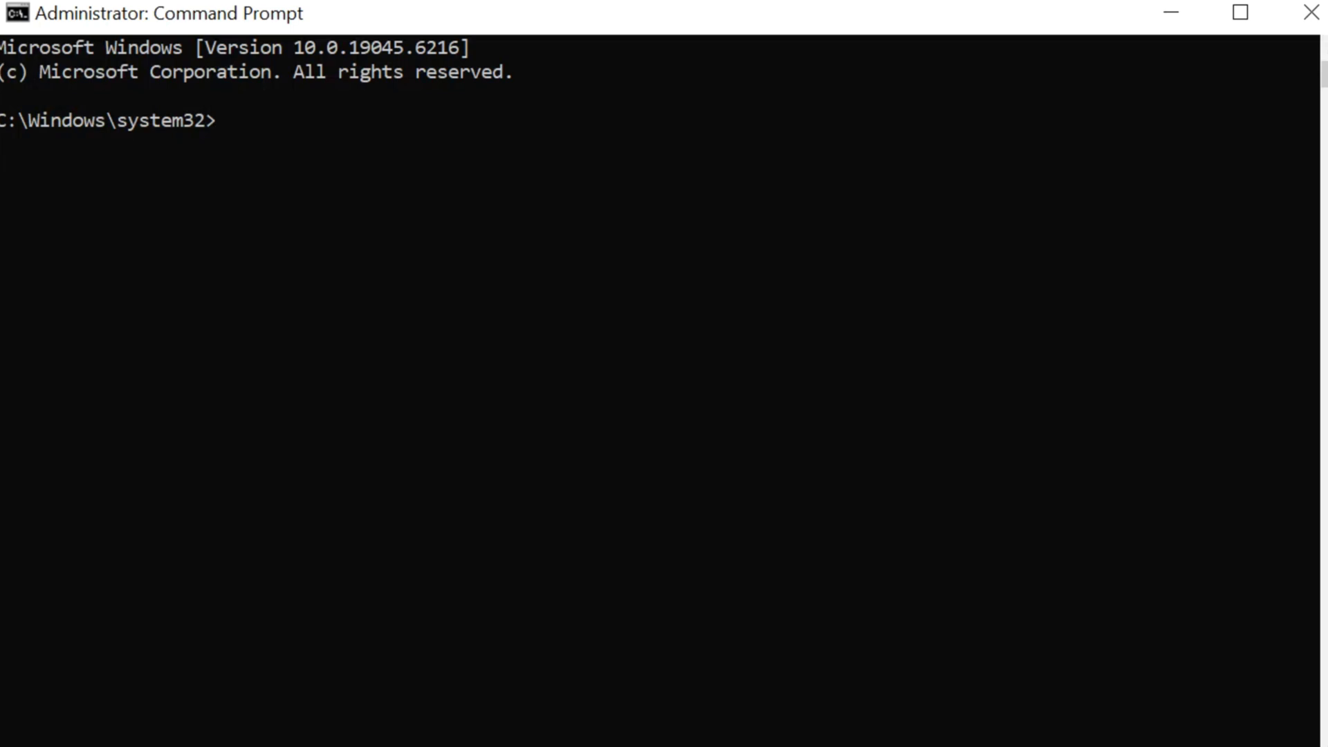
pyautogui.write('netsh winsock reset')
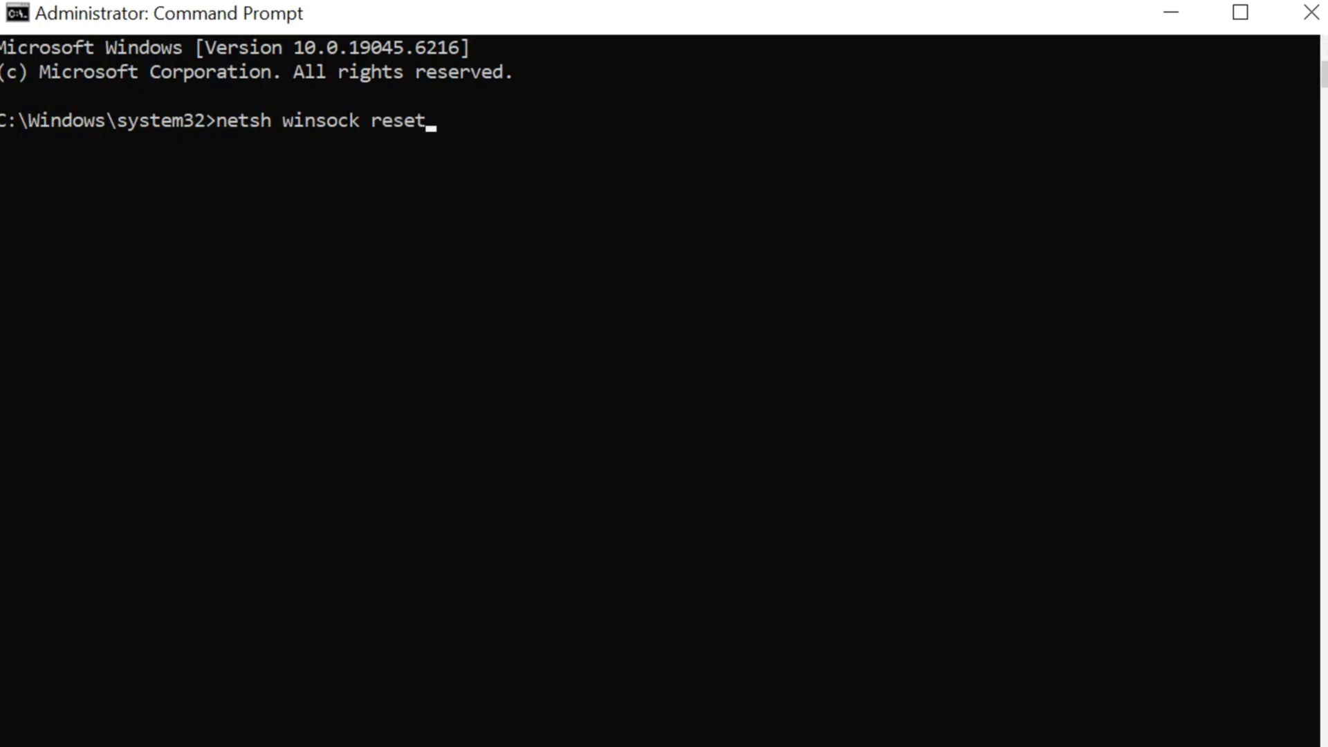
pyautogui.press('Return')
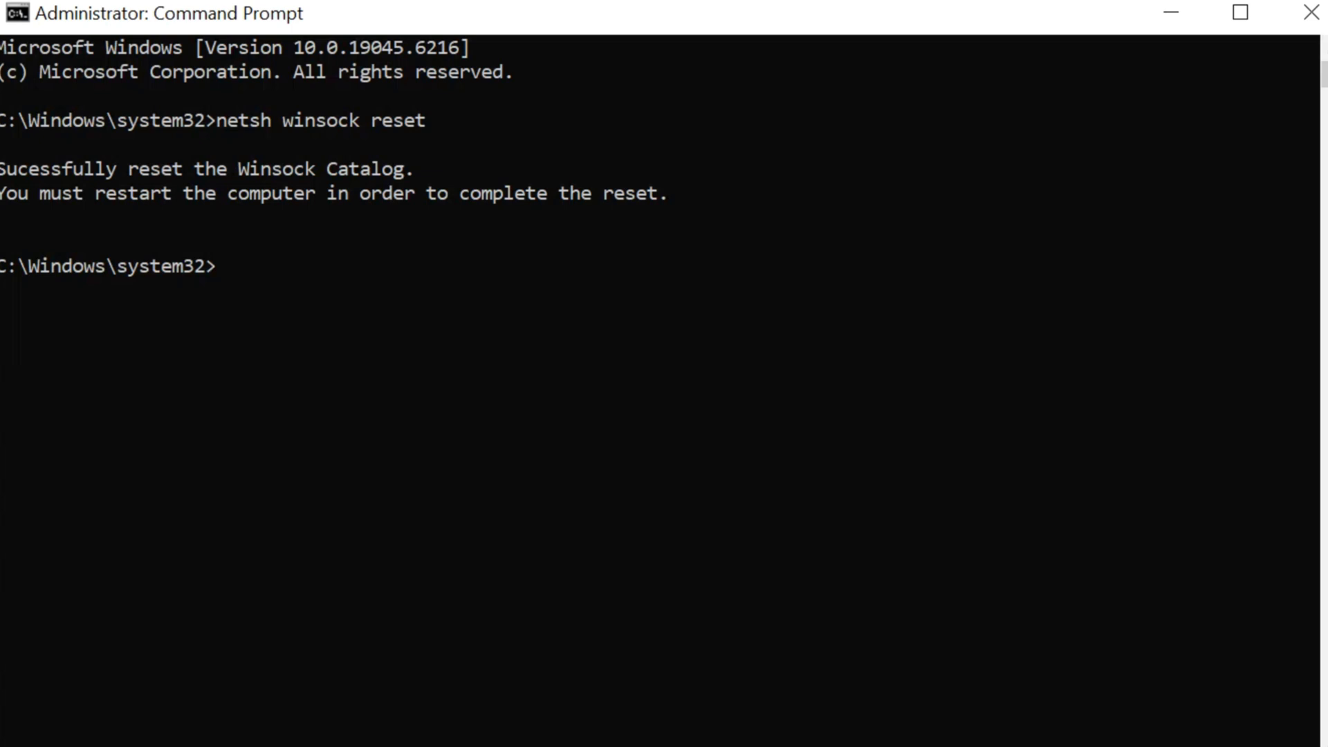
# - Flush the DNS cache with 'ipconfig /flushdns', then close Command Prompt
pyautogui.write('ipconfig')
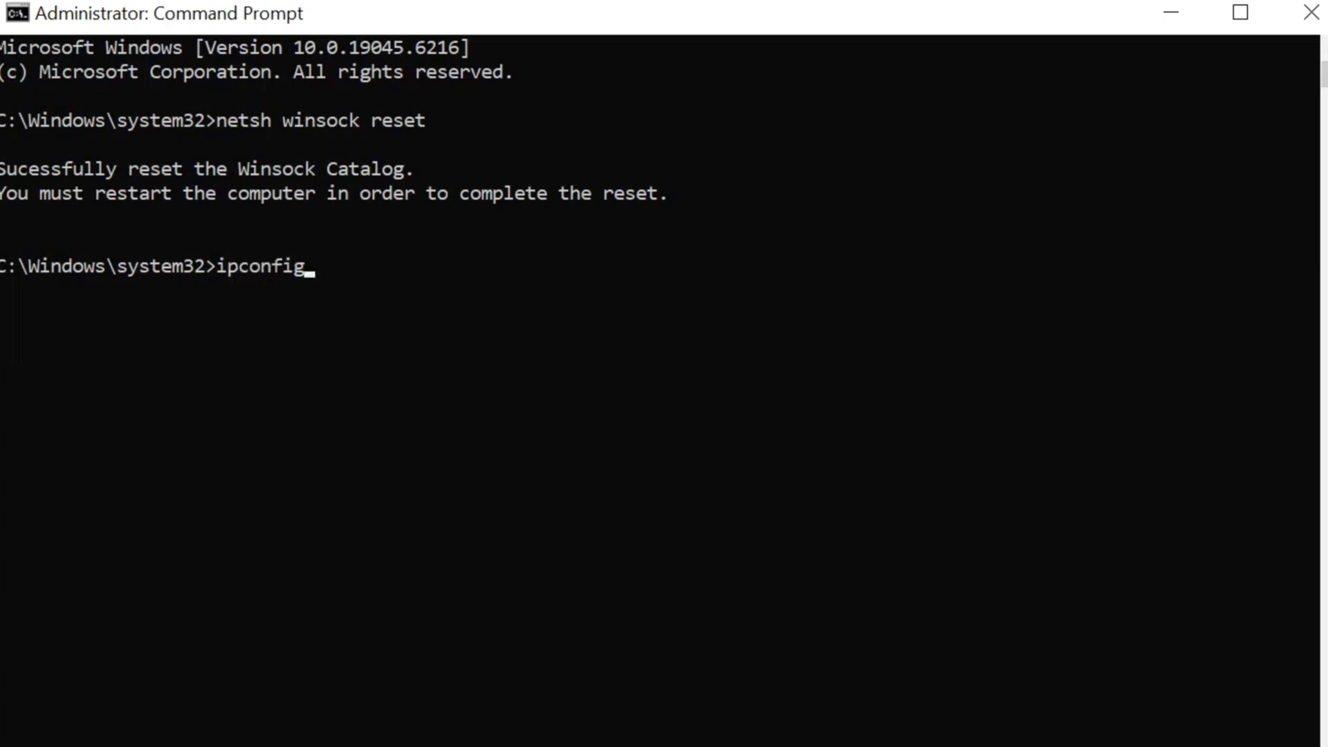
pyautogui.write(' /flushdns')
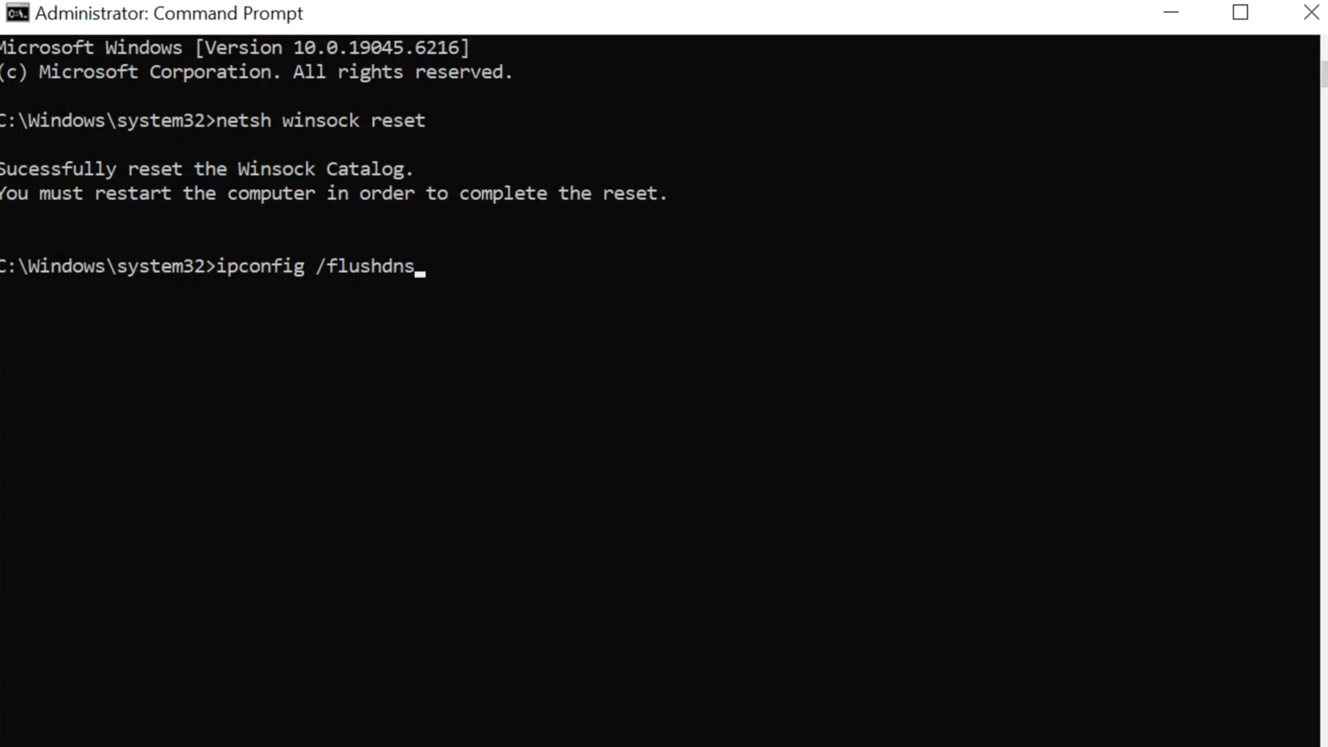
pyautogui.press('Return')
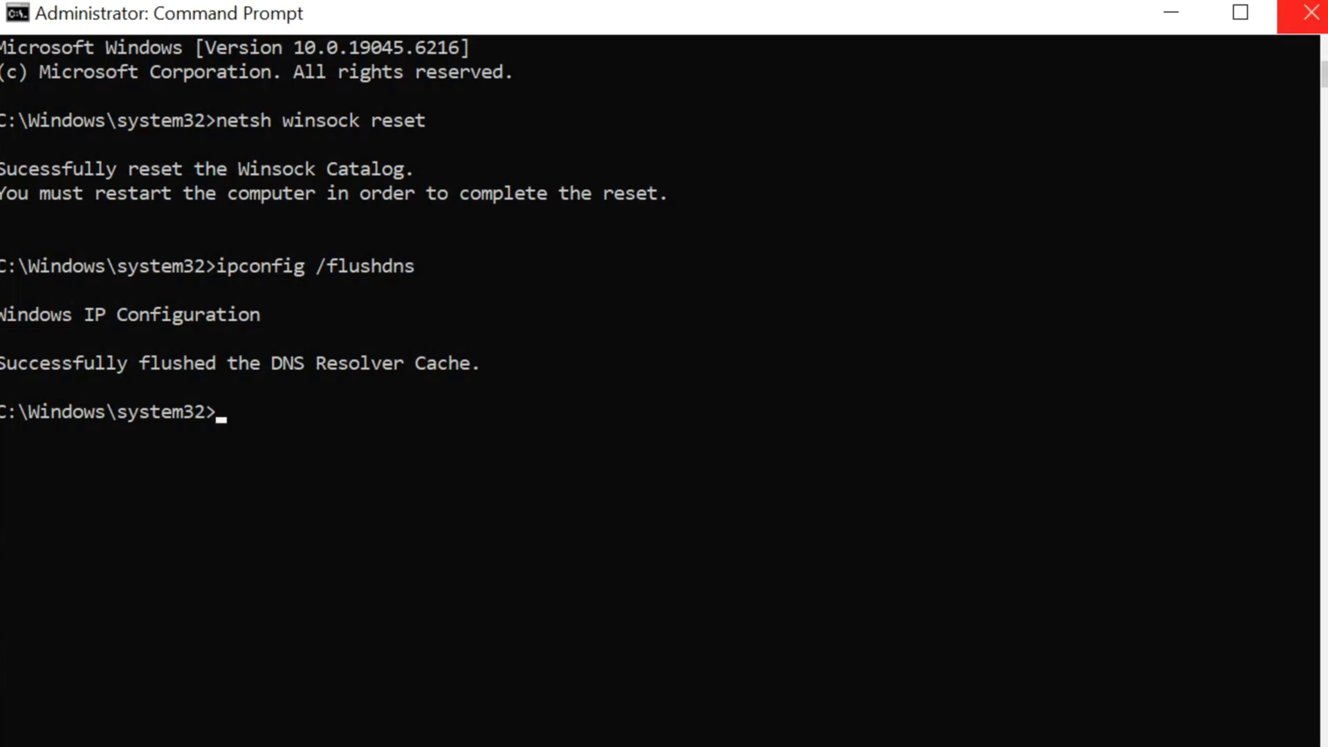
pyautogui.click(1311, 13)
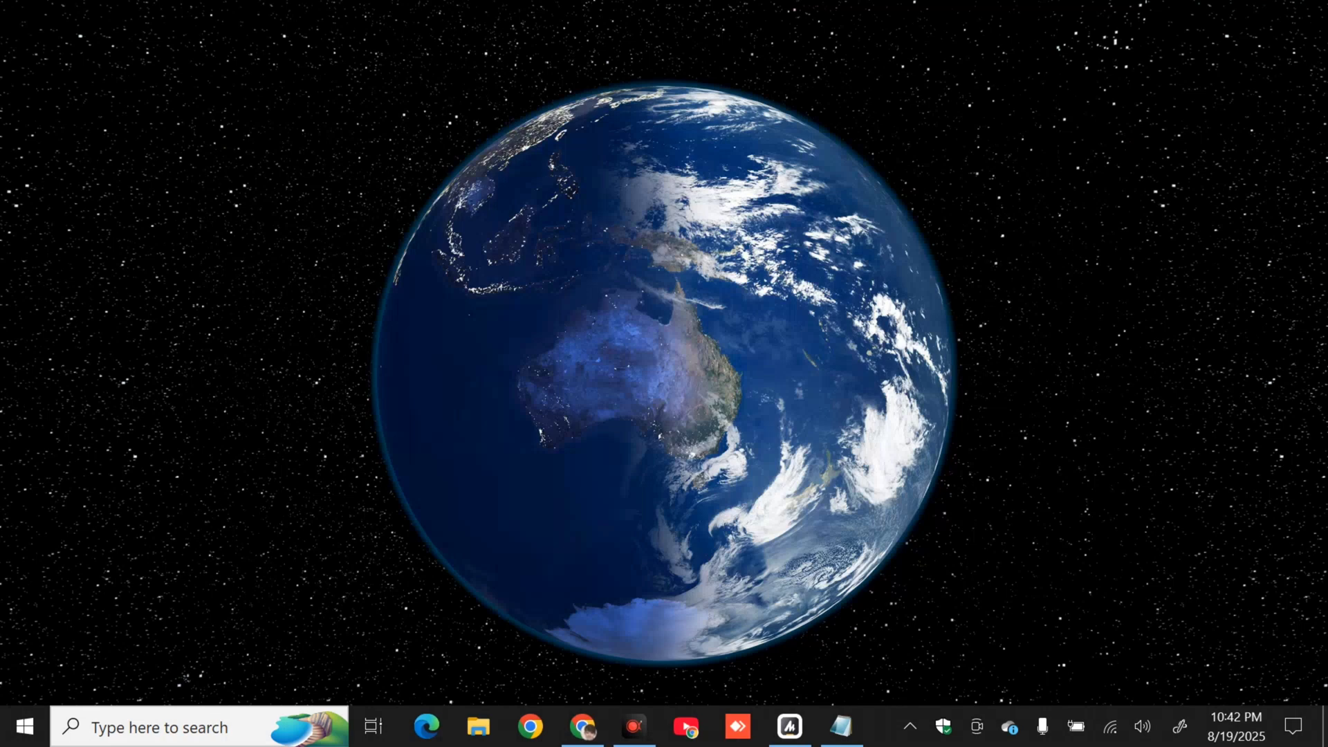
# - Restart the PC from the Start menu's Power options
pyautogui.click(24, 726)
pyautogui.moveTo(36, 688)
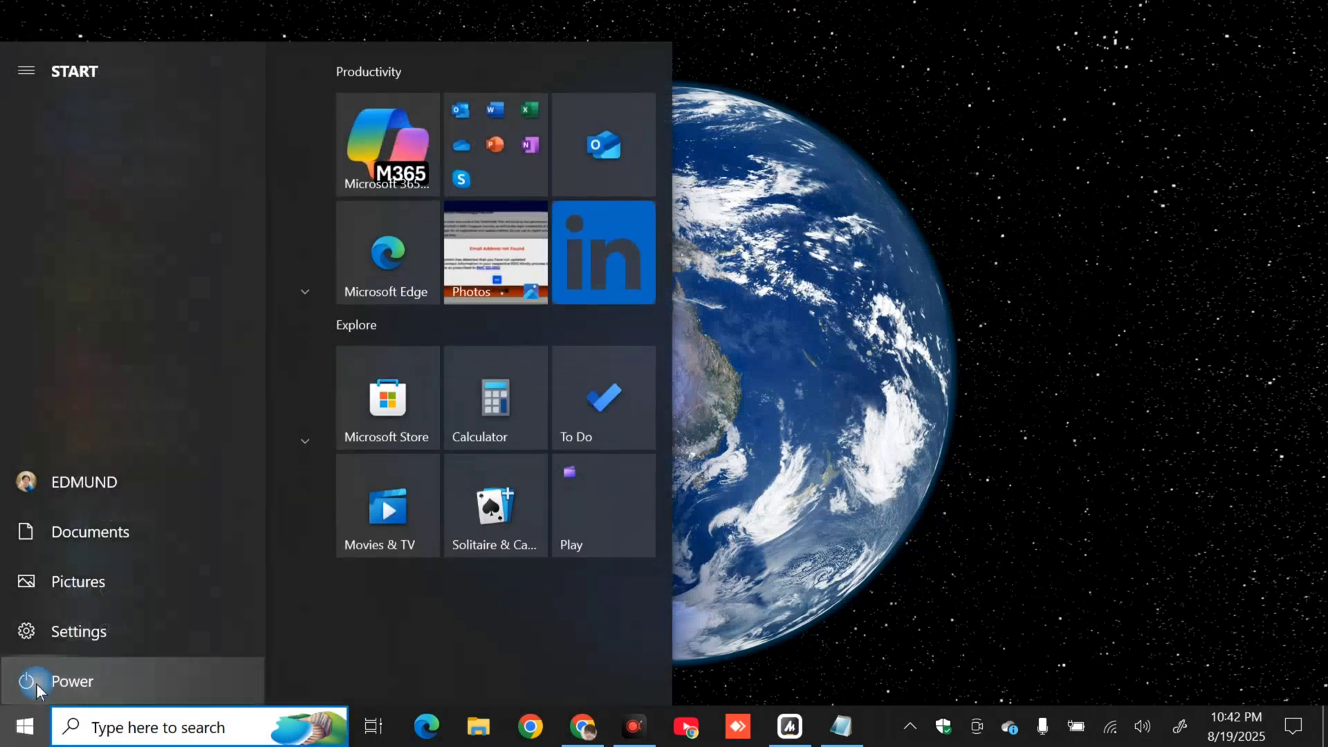
pyautogui.click(81, 682)
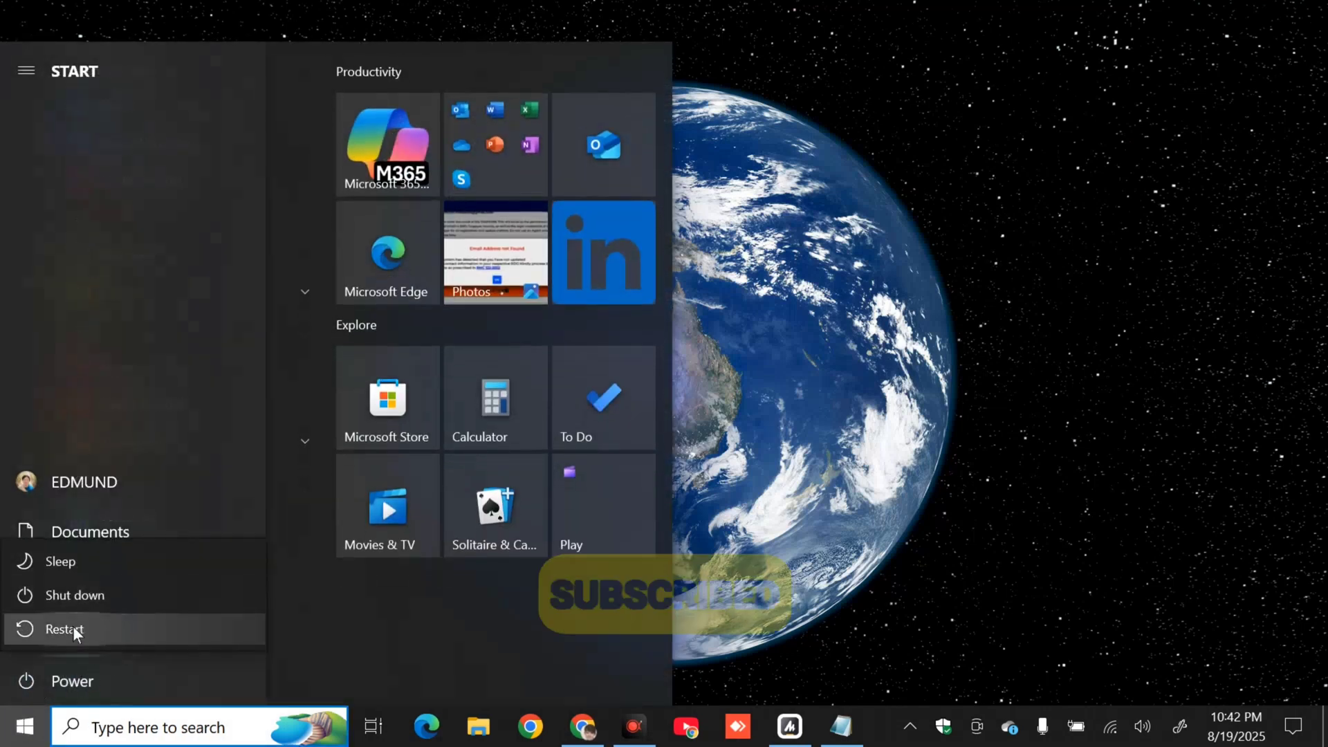
pyautogui.click(941, 342)
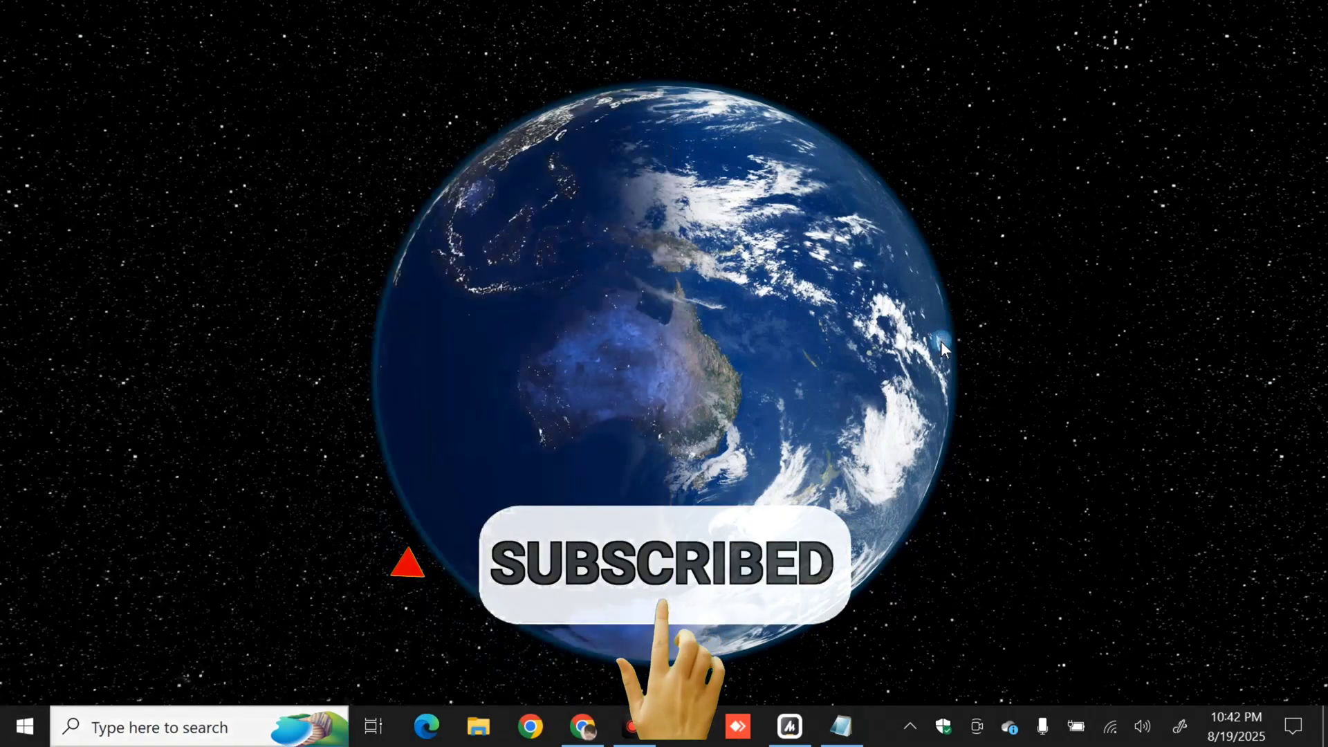